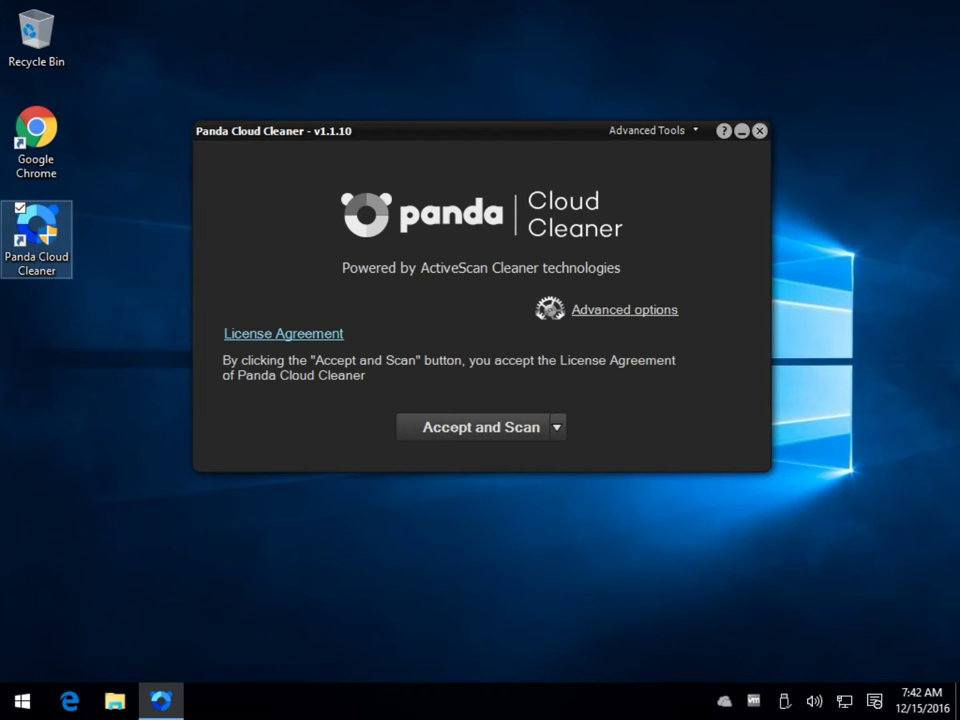
# - Look over the Accept and Scan choices list, then dismiss it without choosing
pyautogui.click(558, 429)
pyautogui.click(558, 430)
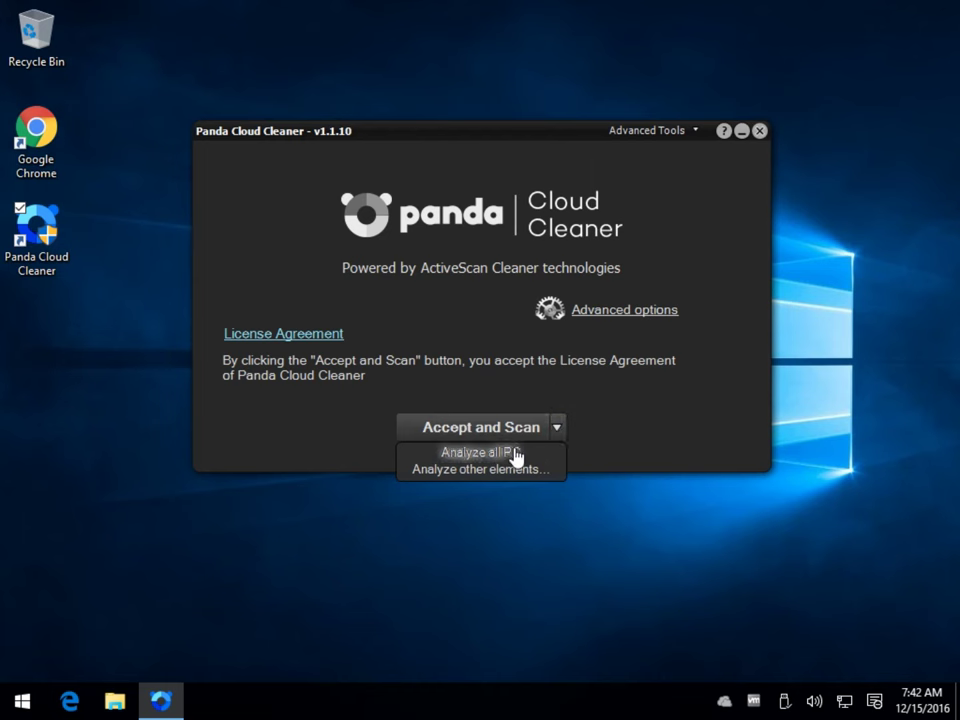
pyautogui.click(665, 404)
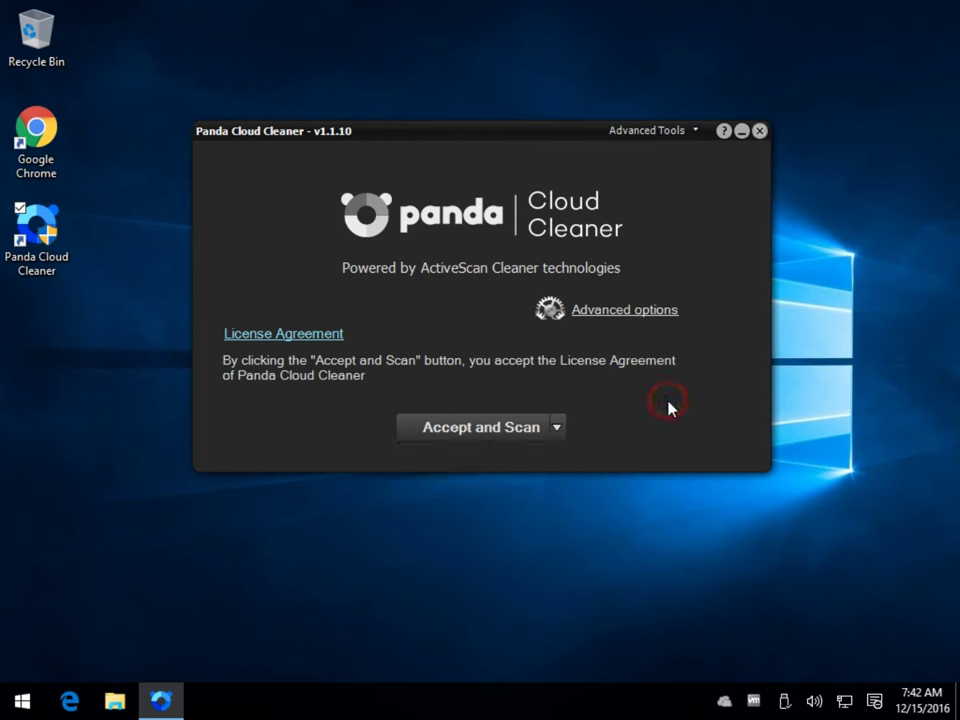
# - Open the advanced scanning options and confirm with Activate trusted boot scan left unchecked
pyautogui.click(612, 314)
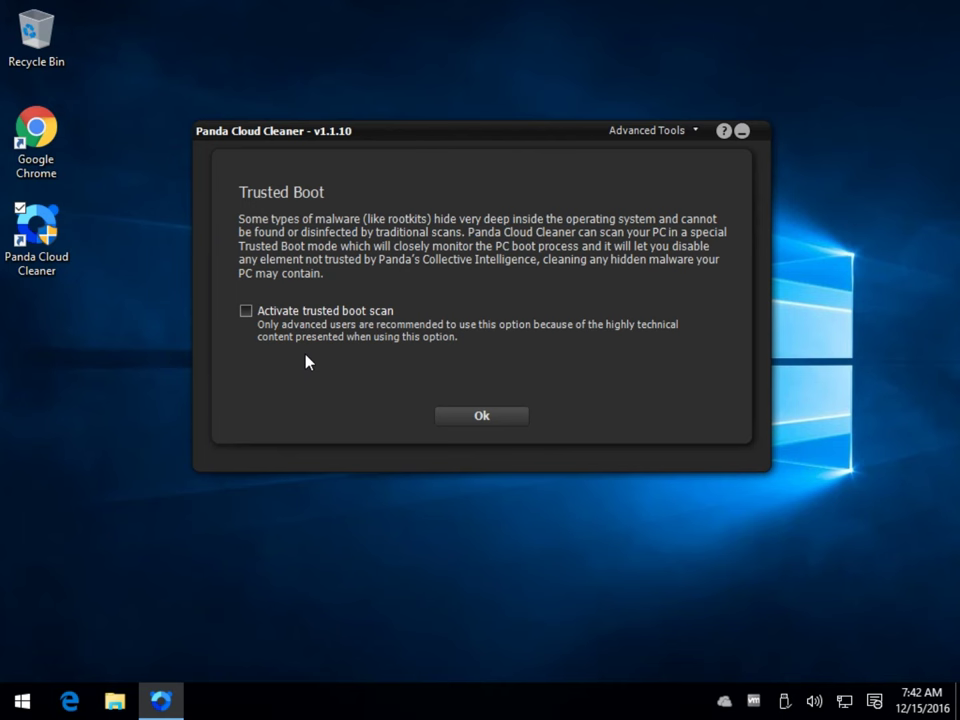
pyautogui.click(484, 418)
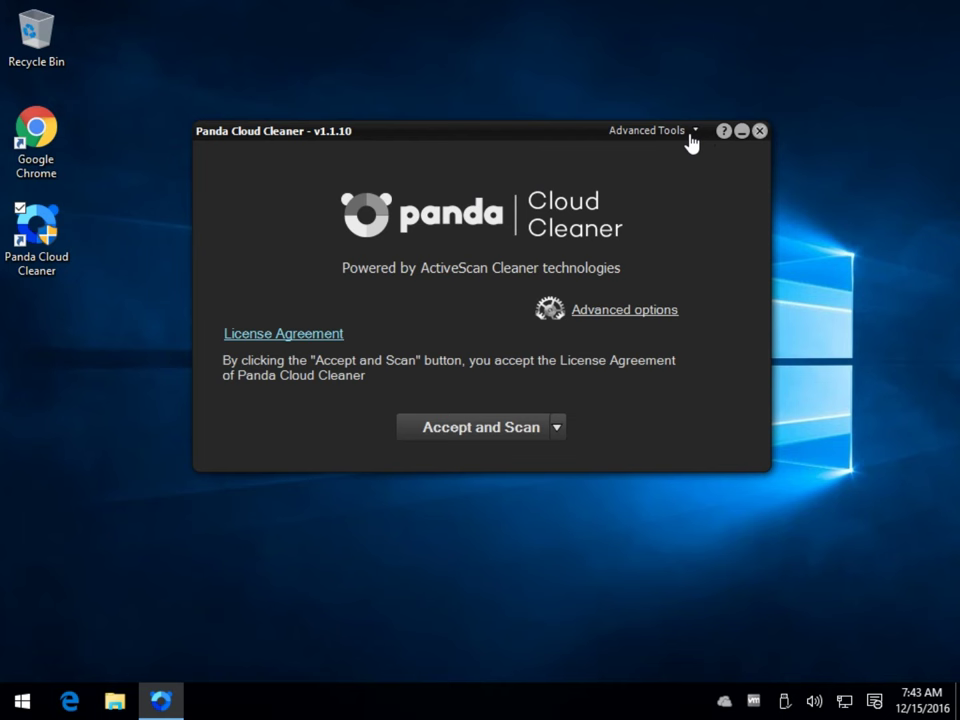
# - Browse drive C: to bootmgr in the Unlock files tool, then close it without unlocking
pyautogui.click(693, 135)
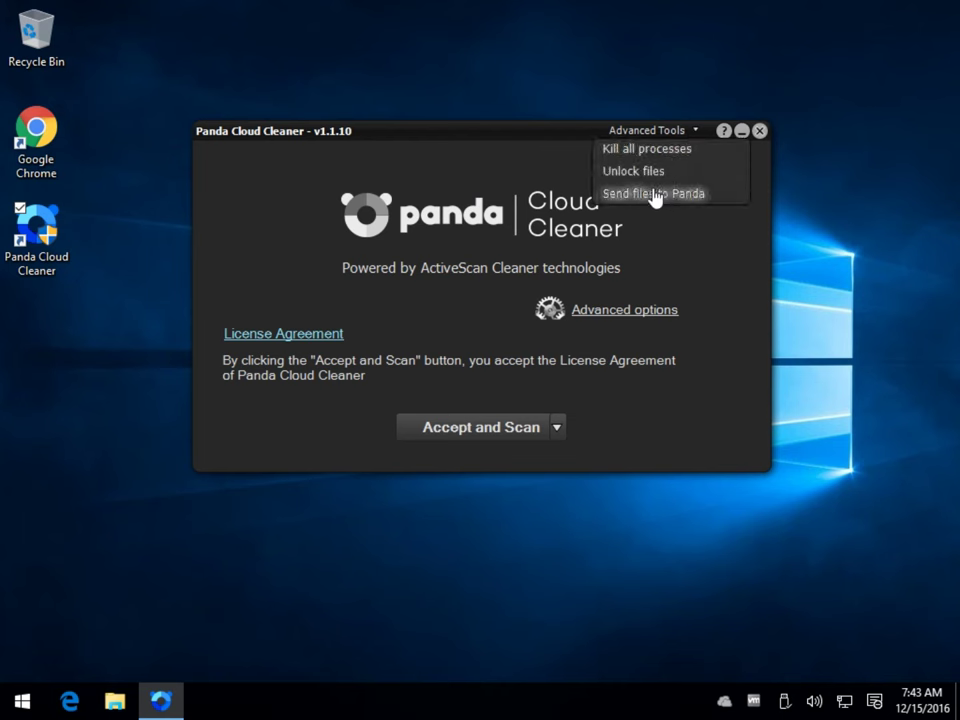
pyautogui.click(651, 172)
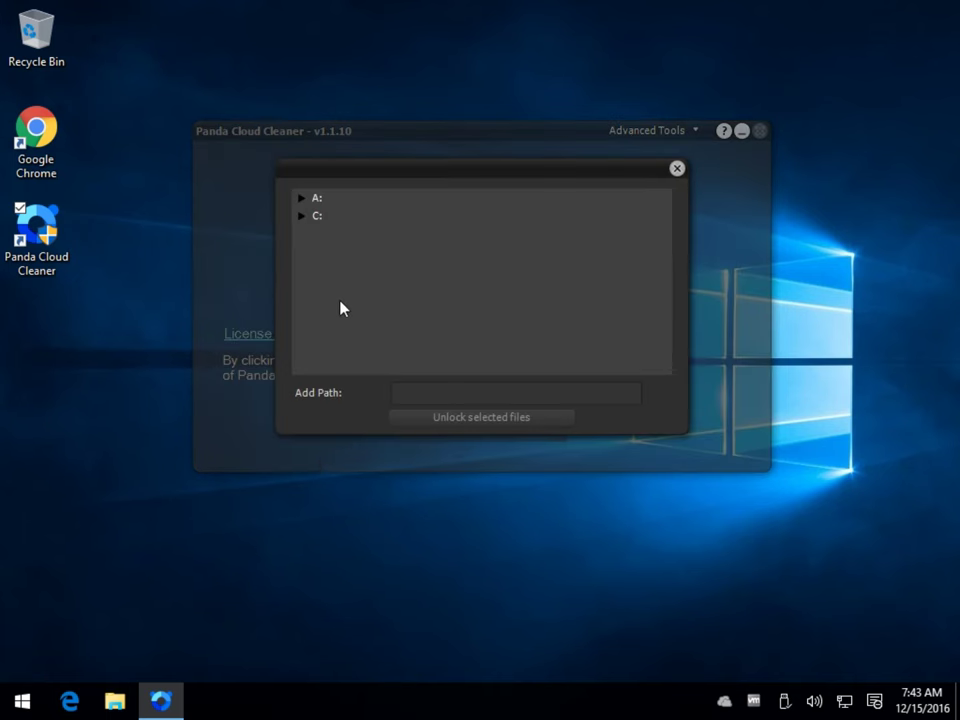
pyautogui.click(302, 215)
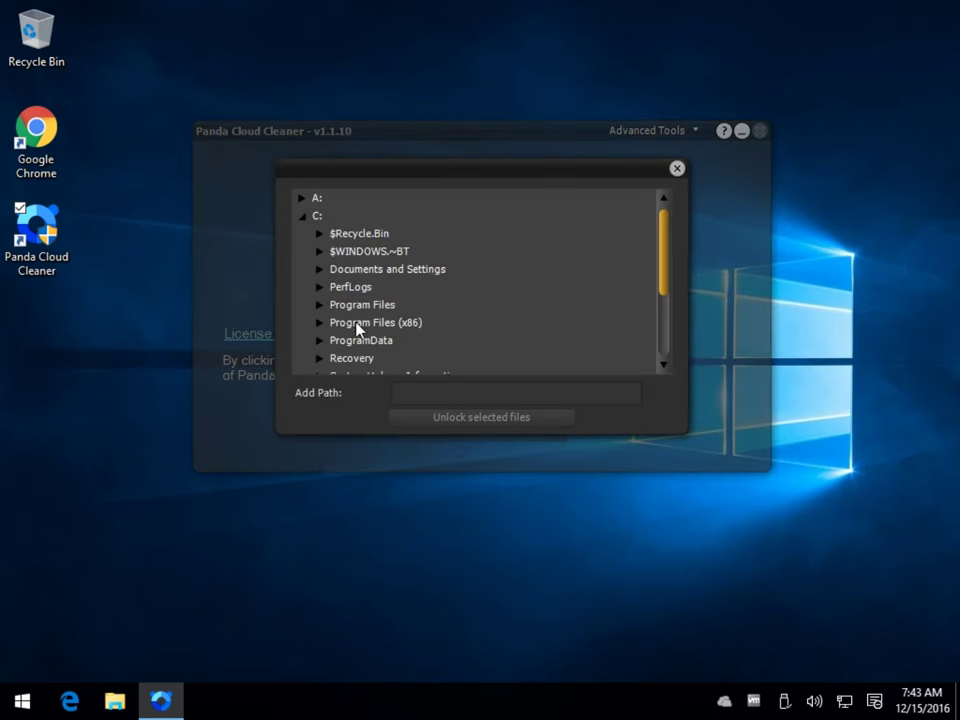
pyautogui.scroll(-2, 356, 322)
pyautogui.scroll(-2, 356, 316)
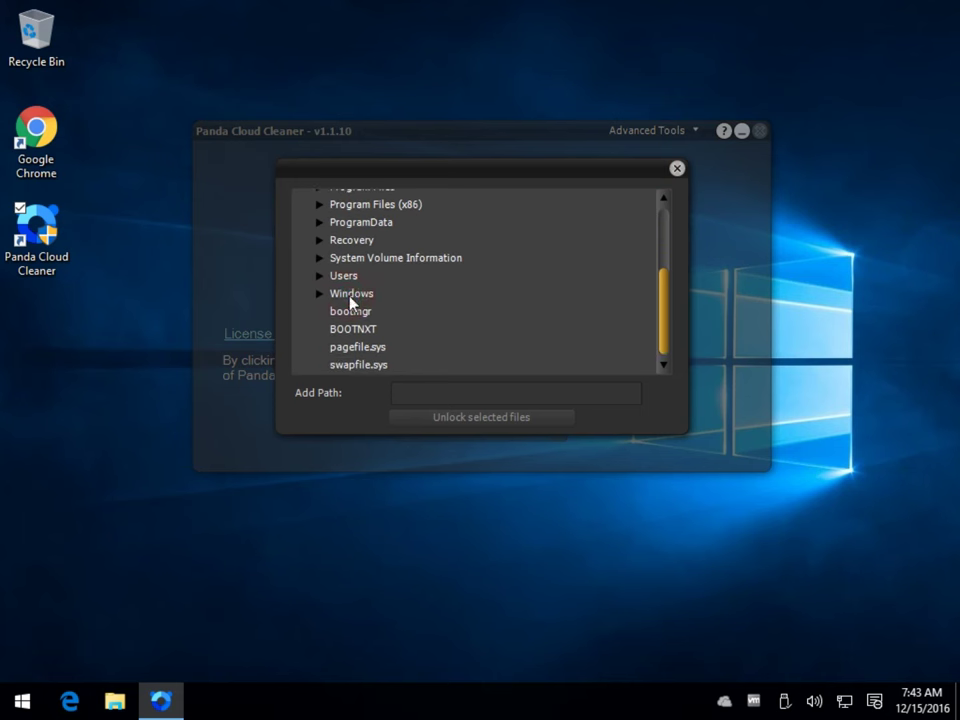
pyautogui.click(356, 313)
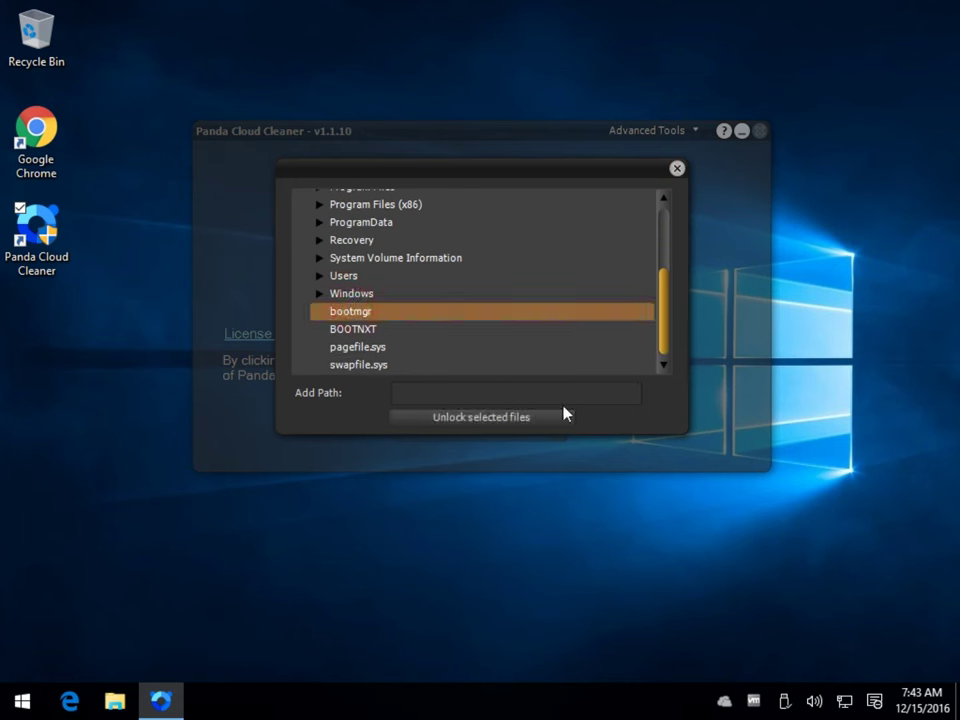
pyautogui.click(678, 170)
# - Run Kill all processes from Advanced Tools, then dismiss the tools list after relaunch
pyautogui.click(695, 141)
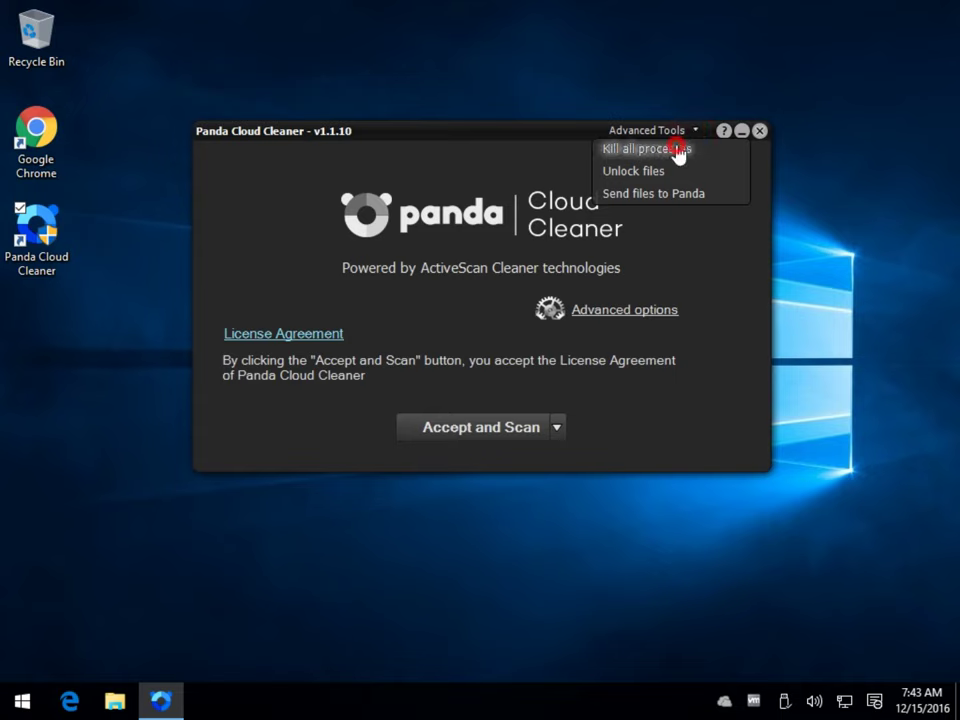
pyautogui.click(680, 149)
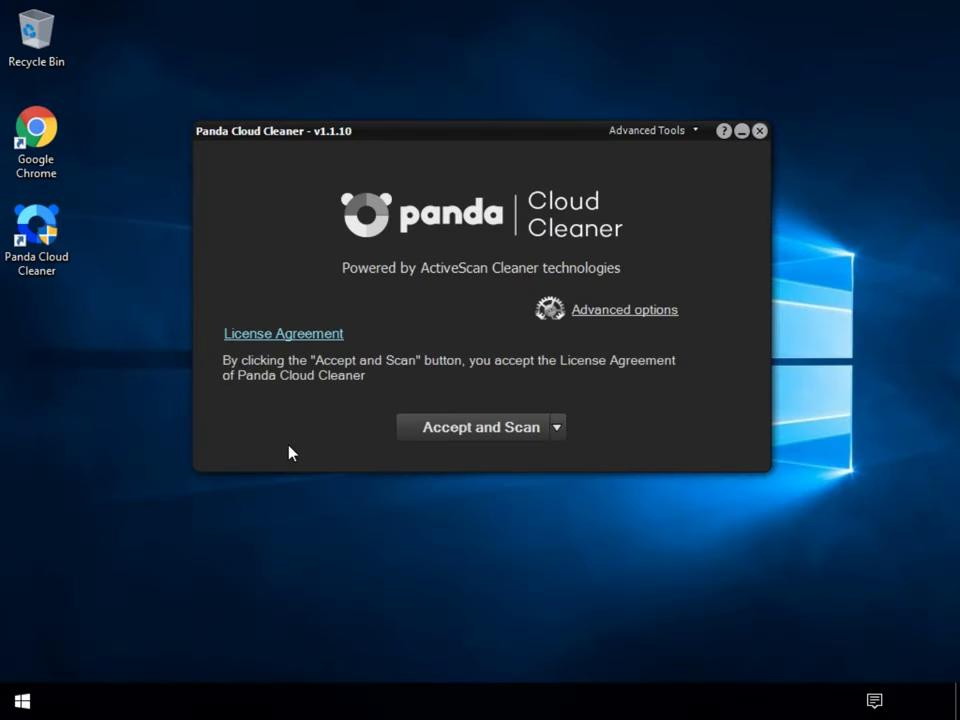
pyautogui.click(697, 133)
pyautogui.click(706, 209)
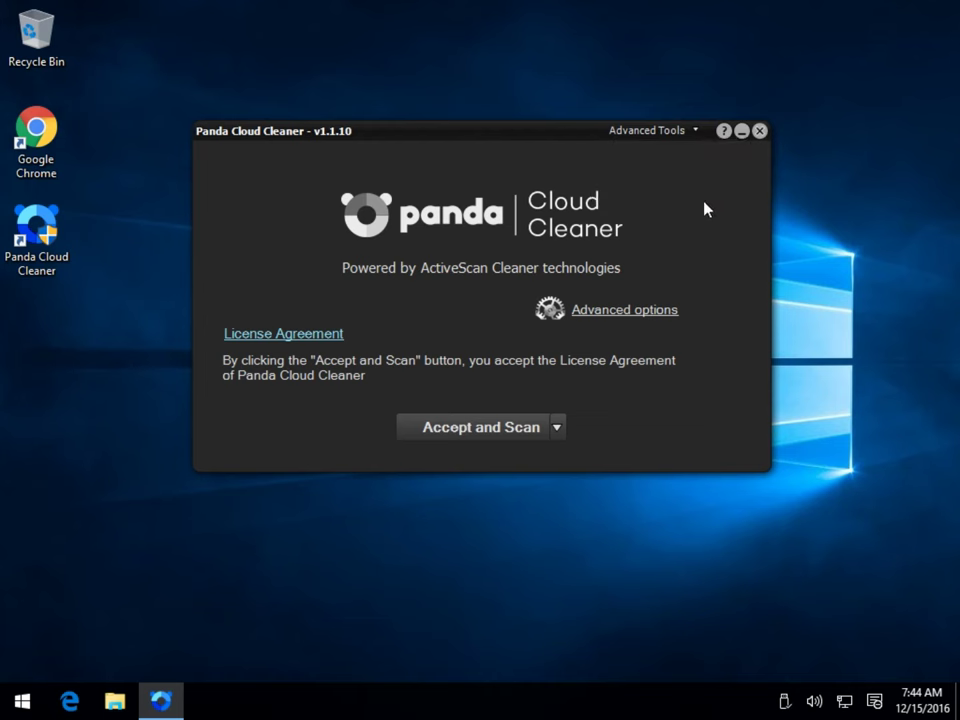
pyautogui.click(724, 135)
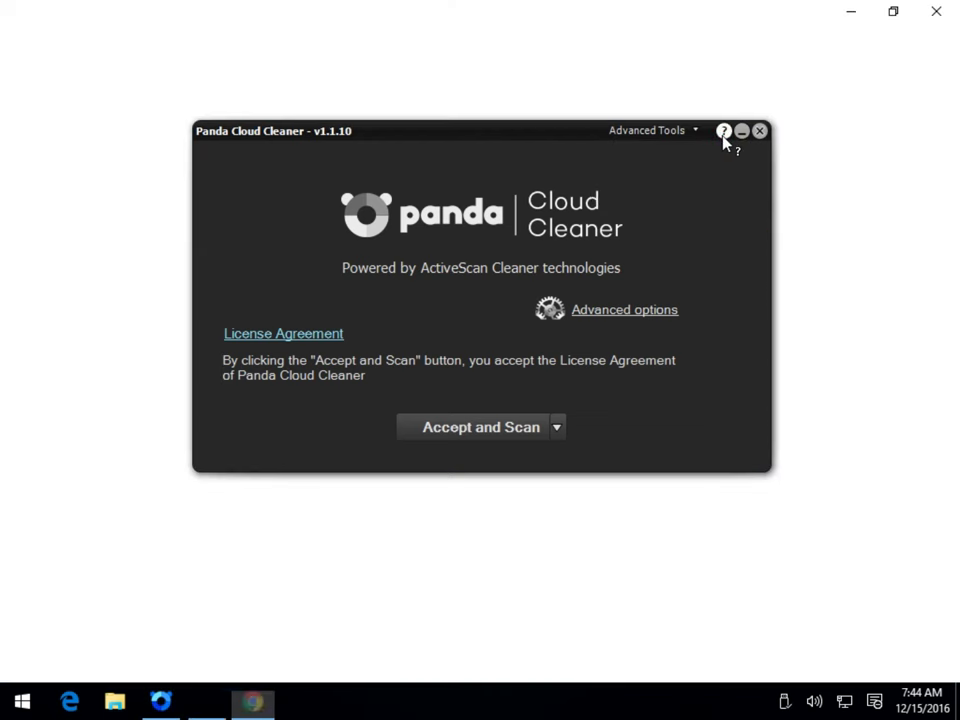
pyautogui.scroll(-3, 90, 385)
pyautogui.click(112, 373)
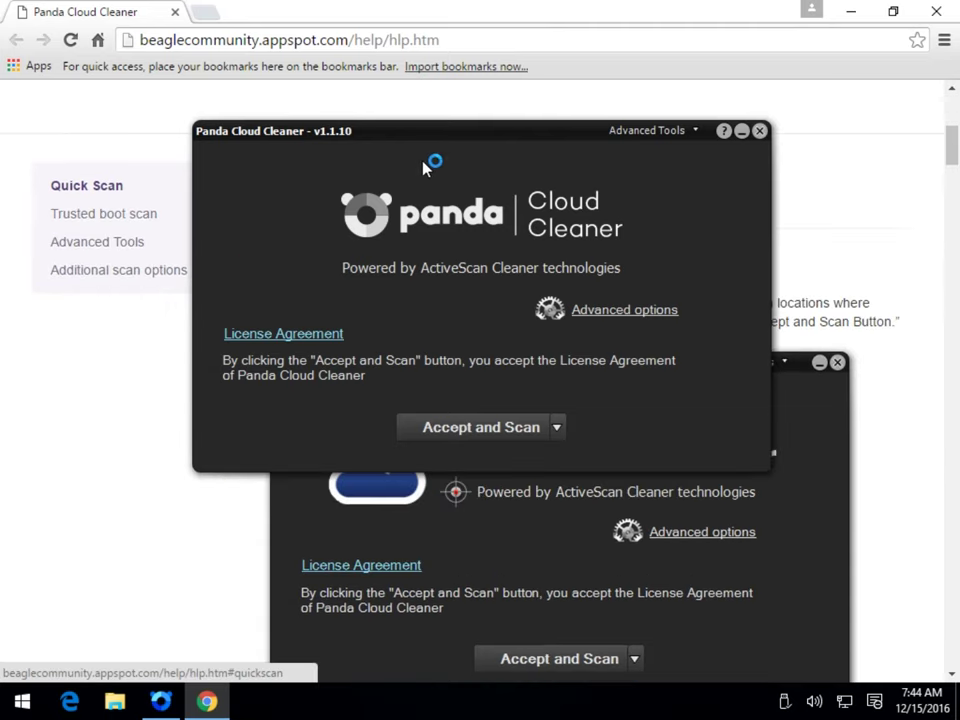
pyautogui.moveTo(480, 130); pyautogui.dragTo(279, 82)
pyautogui.scroll(-11, 754, 274)
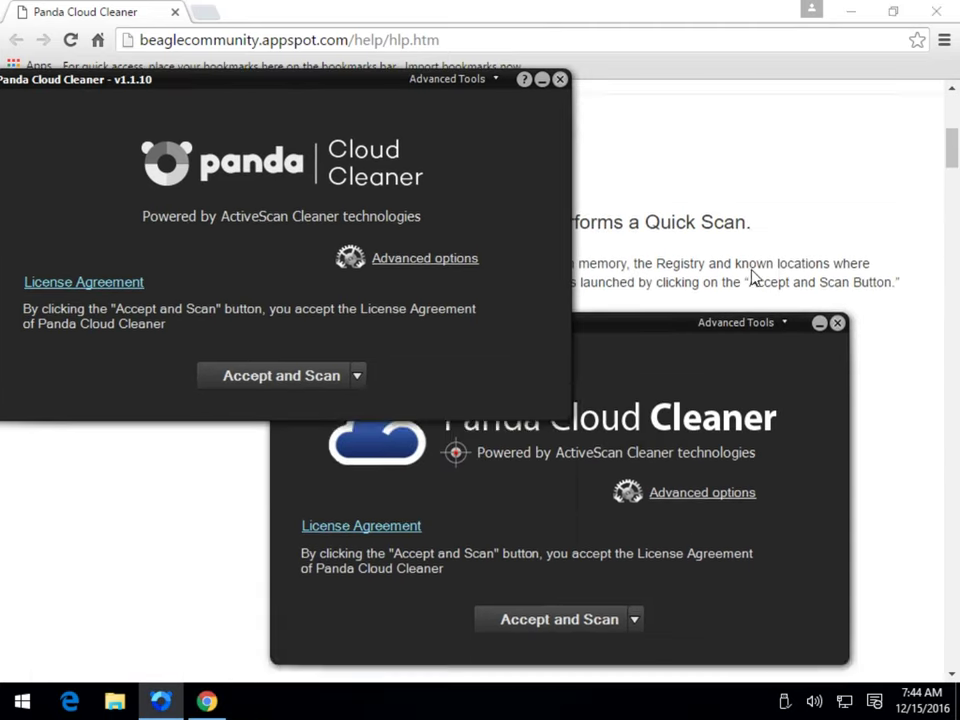
pyautogui.scroll(-12, 670, 420)
pyautogui.scroll(-6, 670, 420)
pyautogui.scroll(5, 670, 420)
pyautogui.scroll(-3, 623, 453)
pyautogui.scroll(7, 674, 568)
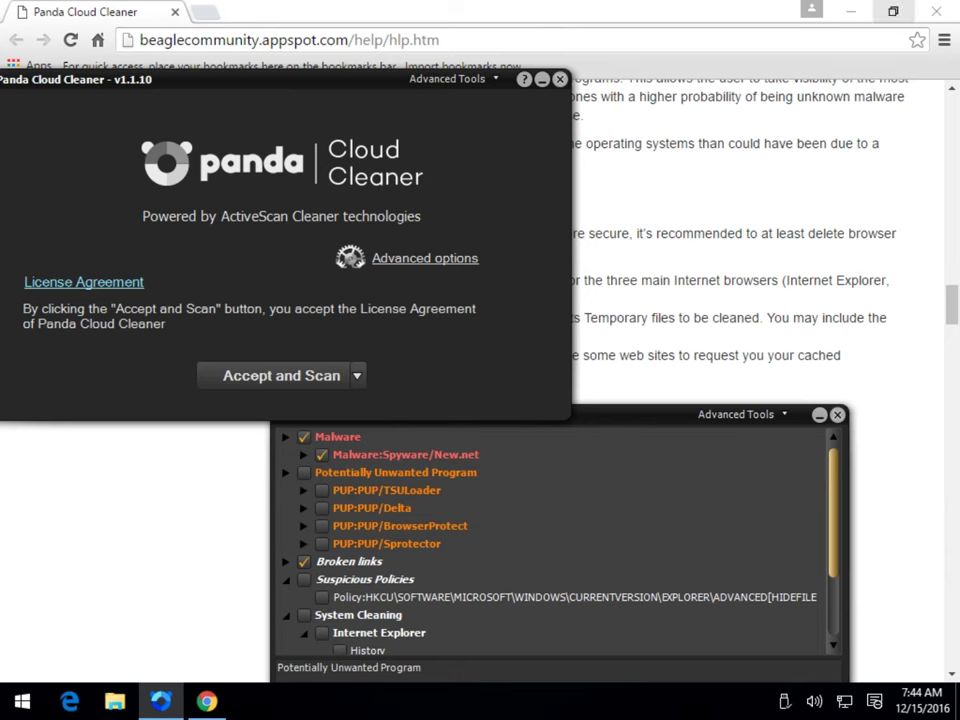
pyautogui.click(932, 8)
# - Move the cleaner window back to centre and accept the licence to begin scanning
pyautogui.moveTo(358, 87); pyautogui.dragTo(561, 123)
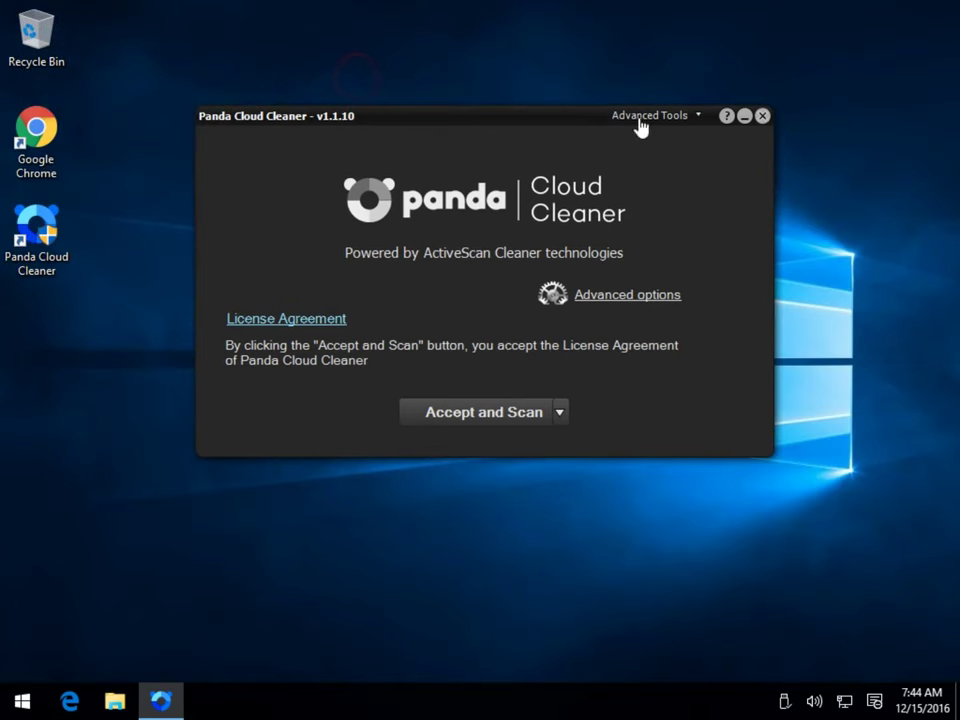
pyautogui.click(500, 418)
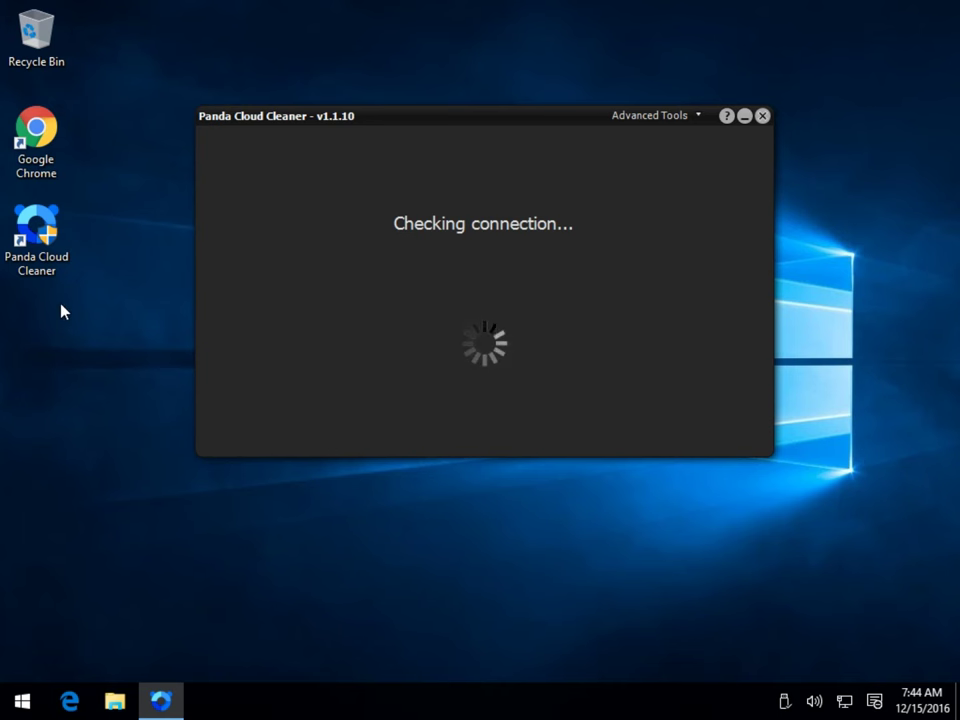
# - Wait for the scan summary: no malware, 4 unknown files/policies, 2 system-cleaning items
pyautogui.click(36, 232)
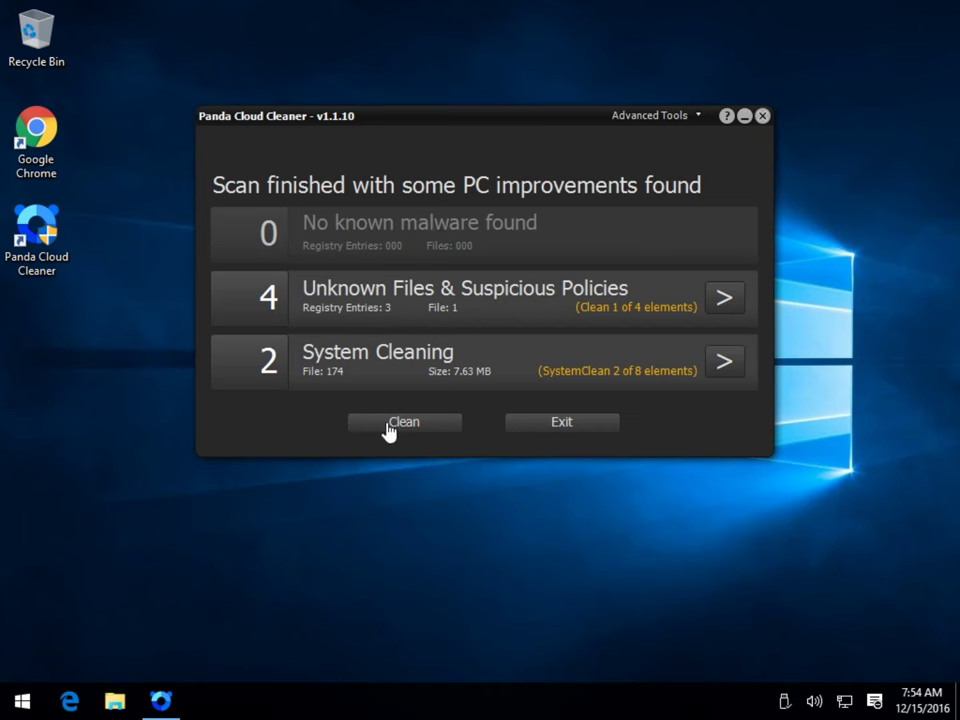
pyautogui.click(724, 299)
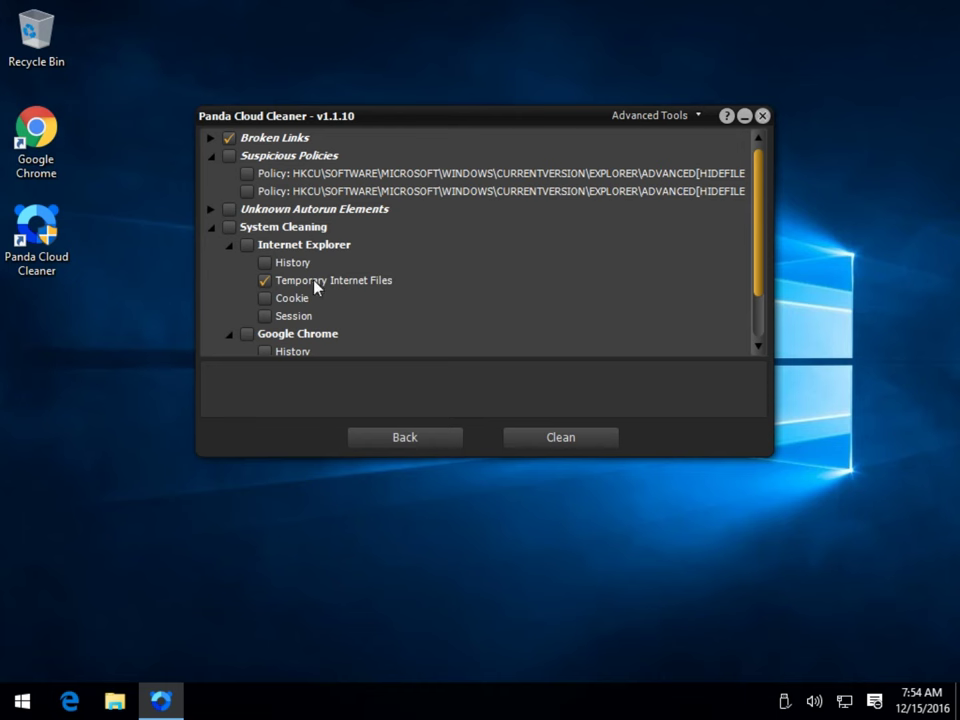
pyautogui.scroll(-1, 293, 312)
pyautogui.scroll(1, 290, 292)
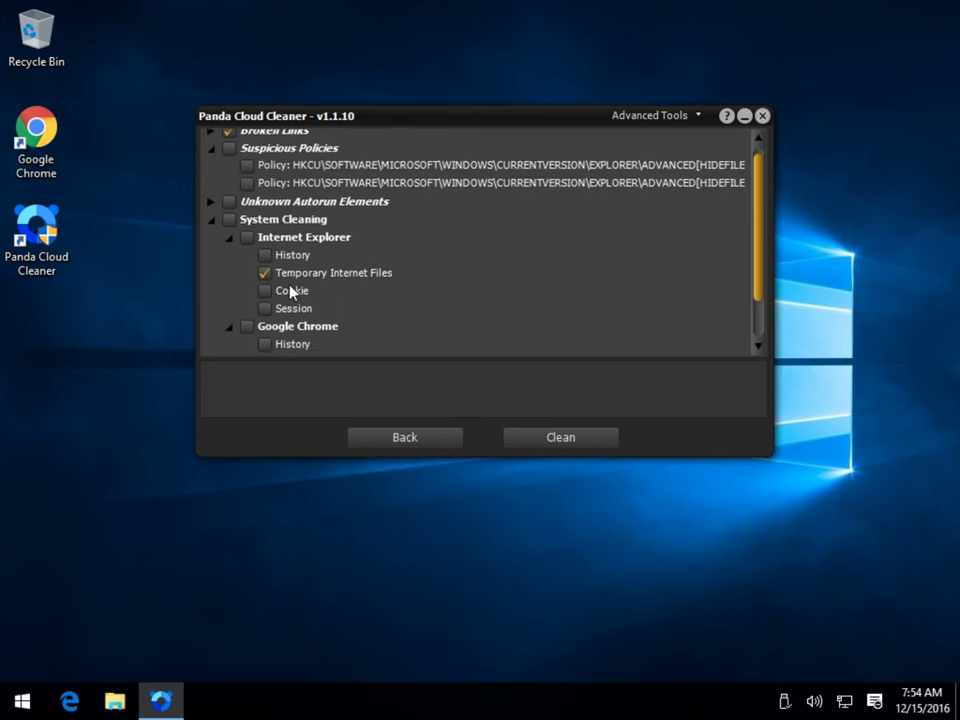
pyautogui.scroll(-1, 289, 268)
pyautogui.scroll(1, 288, 265)
pyautogui.click(428, 437)
pyautogui.click(721, 368)
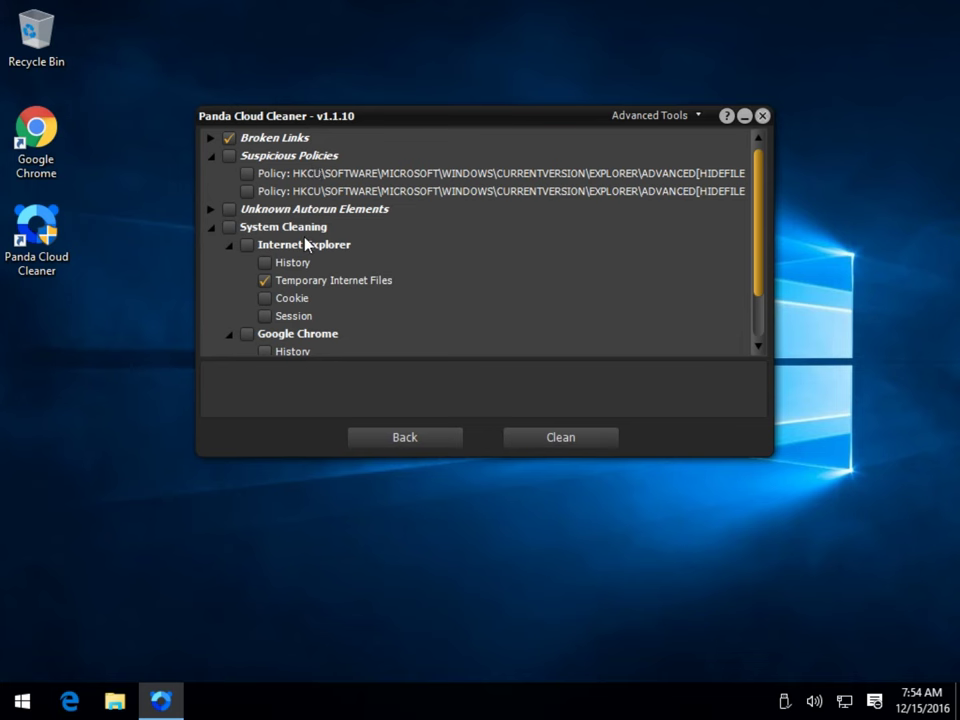
pyautogui.scroll(-1, 304, 252)
pyautogui.scroll(1, 274, 313)
pyautogui.click(379, 436)
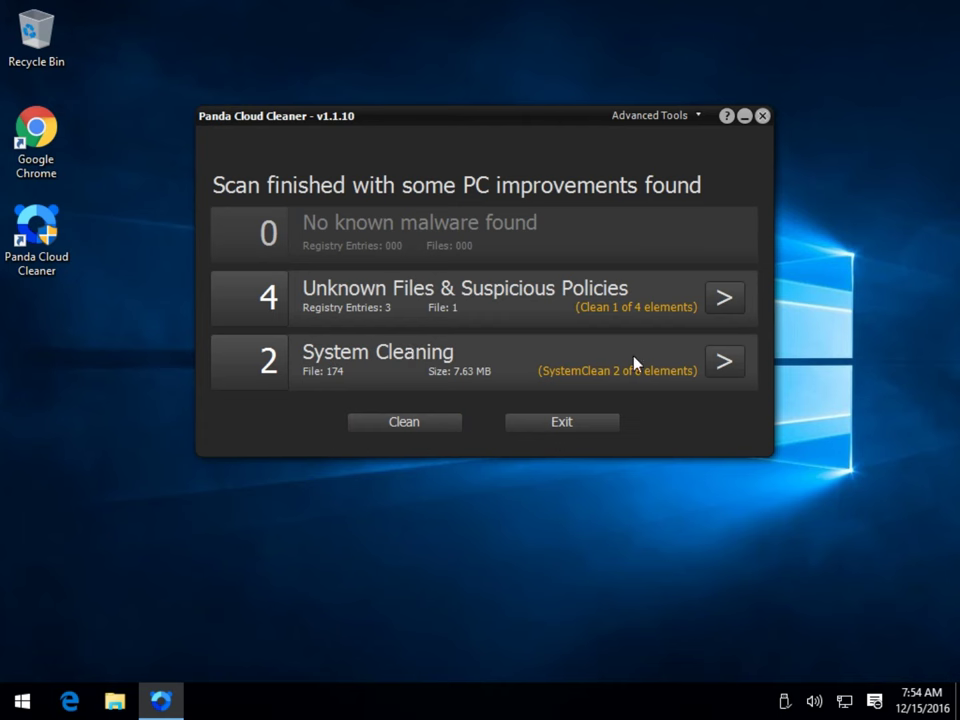
# - Clean the checked findings and wait for the Removal Successful screen
pyautogui.click(401, 421)
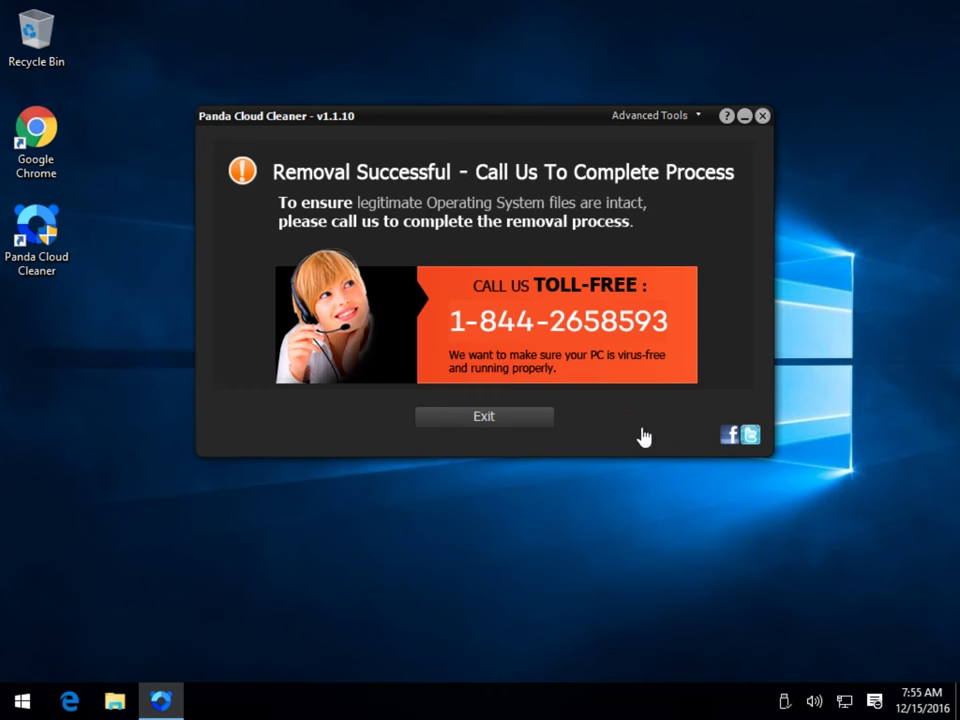
# - Exit Panda Cloud Cleaner from the Removal Successful screen, returning to the desktop
pyautogui.click(505, 420)
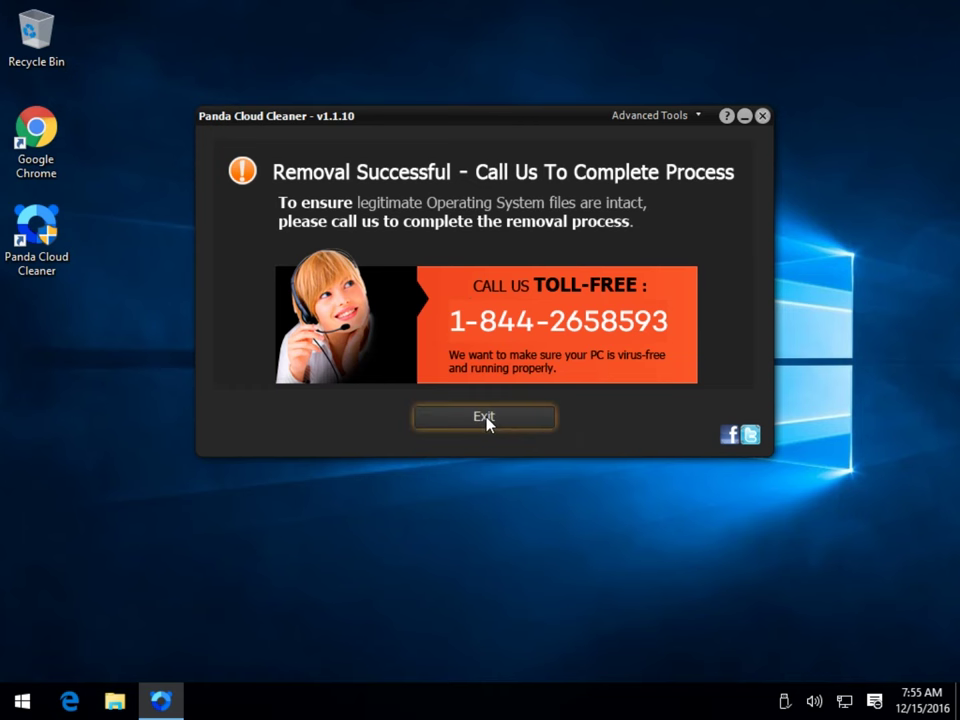
pyautogui.click(487, 423)
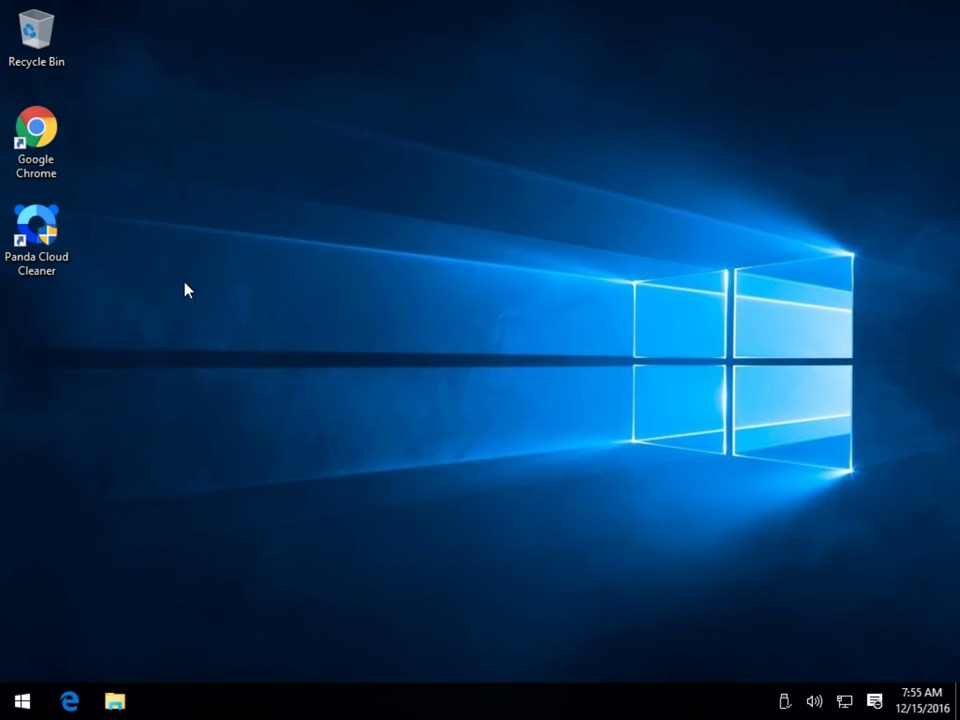